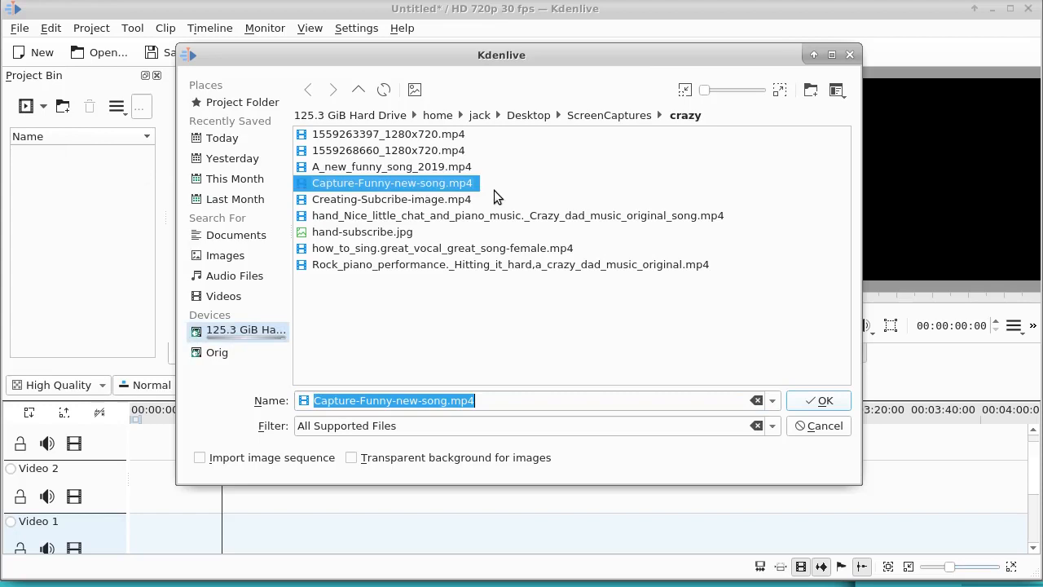
Step: Import Capture-Funny-new-song.mp4 and hand-subscribe.jpg from the crazy folder into the project bin
click(824, 400)
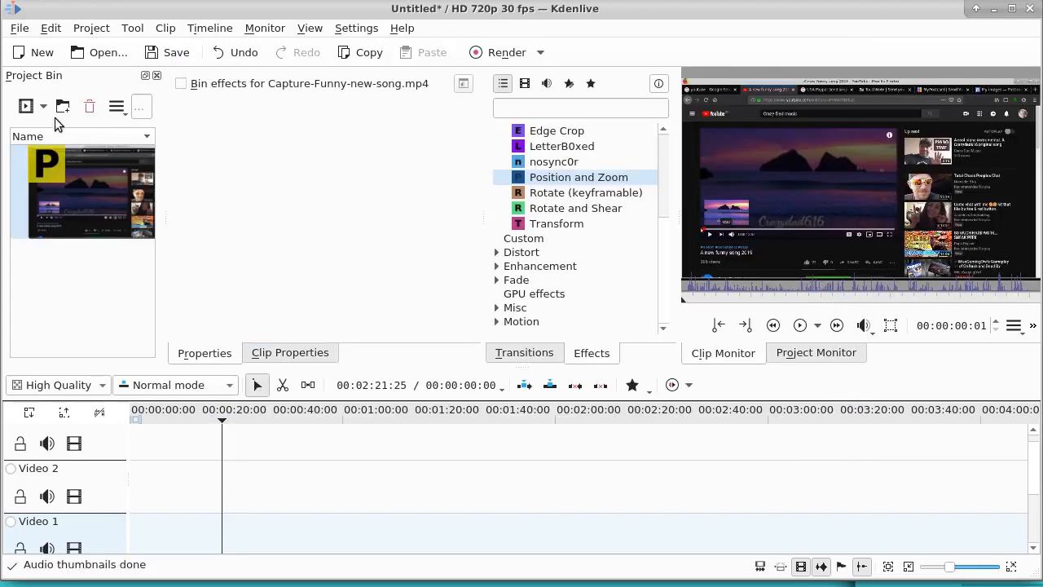
click(29, 108)
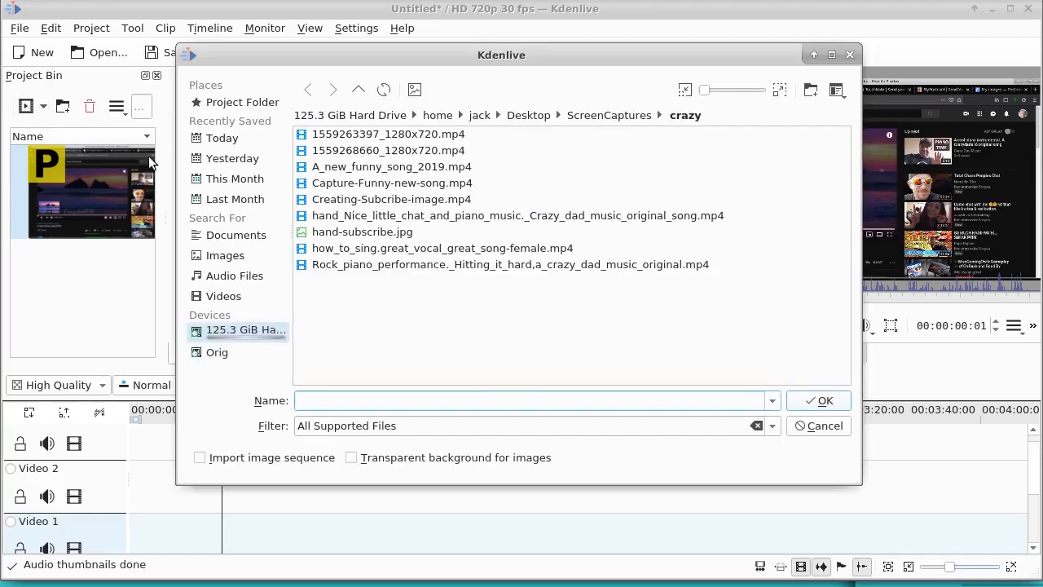
click(363, 232)
click(819, 400)
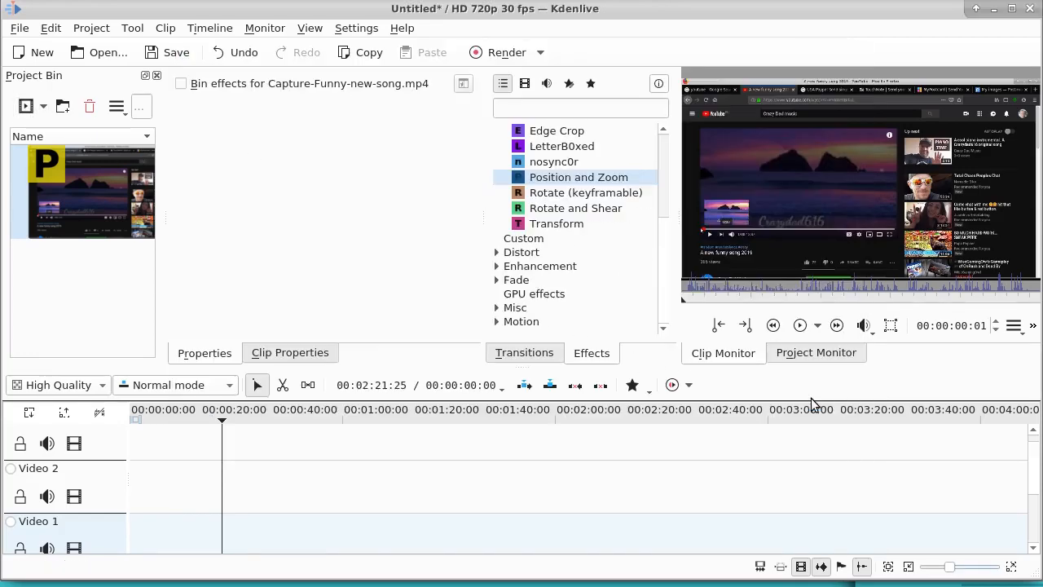
Step: Place Capture-Funny-new-song.mp4 on Video 2 about 3 seconds in and hand-subscribe.jpg on Video 3 at about 10 seconds
click(96, 181)
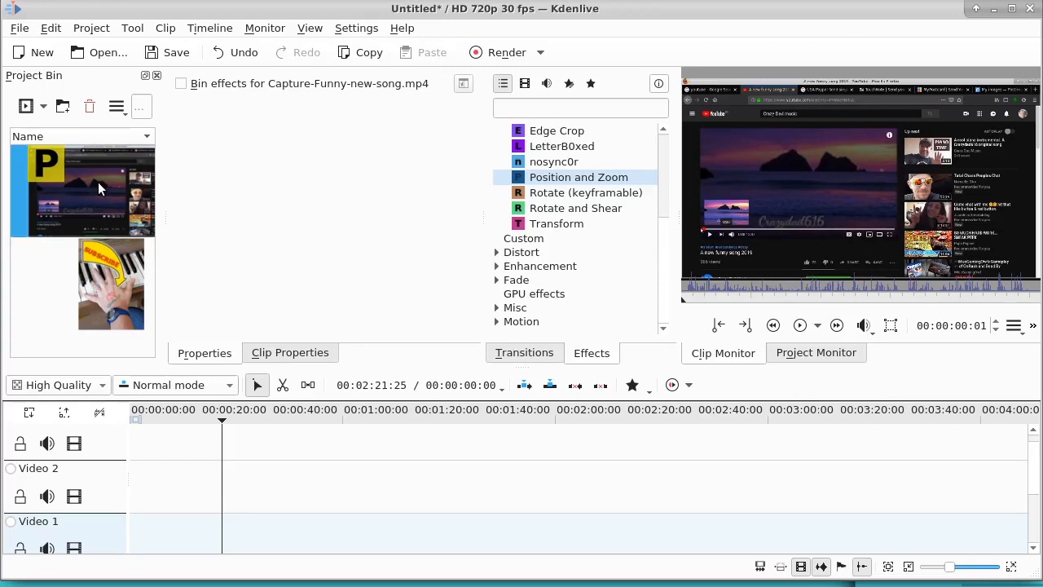
drag(98, 182, 141, 489)
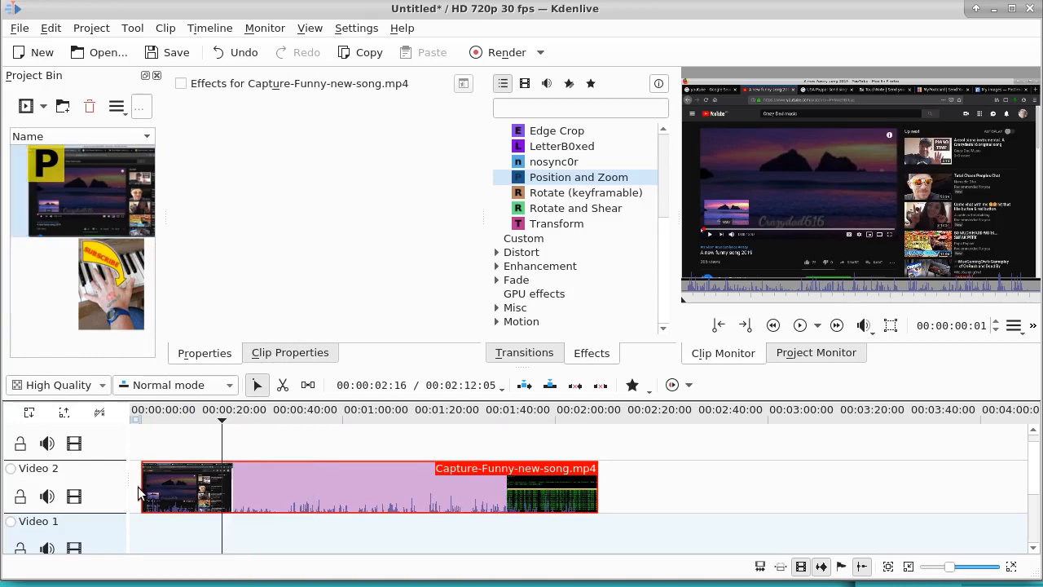
click(114, 258)
drag(114, 257, 204, 452)
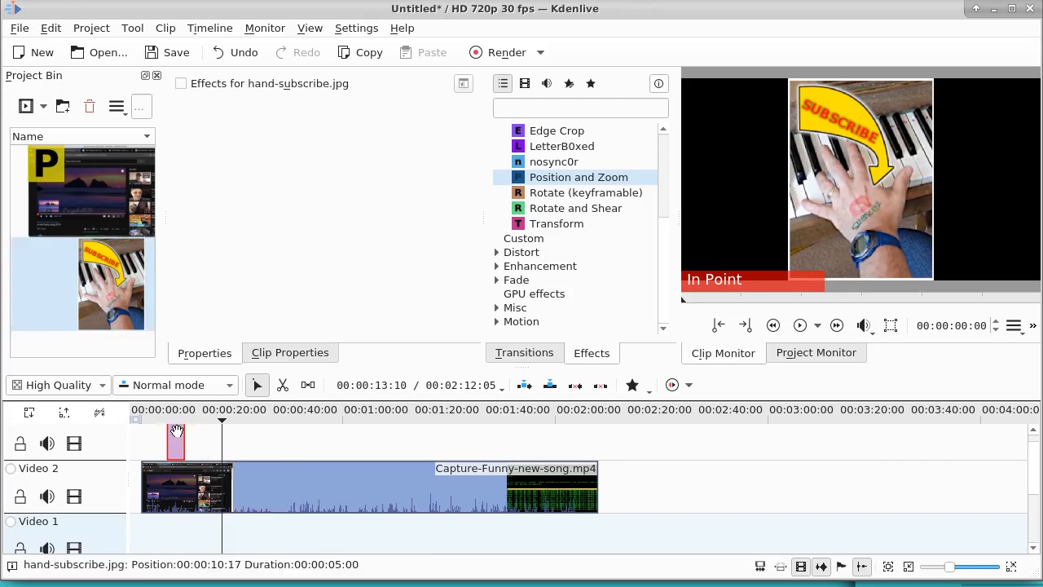
Step: Make the hand-subscribe.jpg clip start at 00:00:21:18 and extend it almost to the end of the video clip below
click(177, 421)
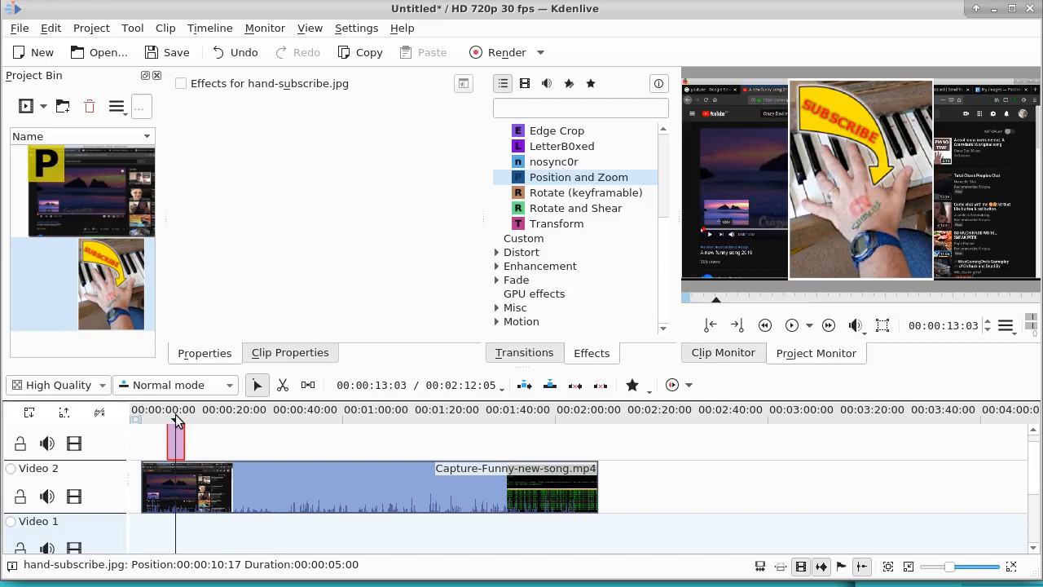
drag(177, 421, 206, 420)
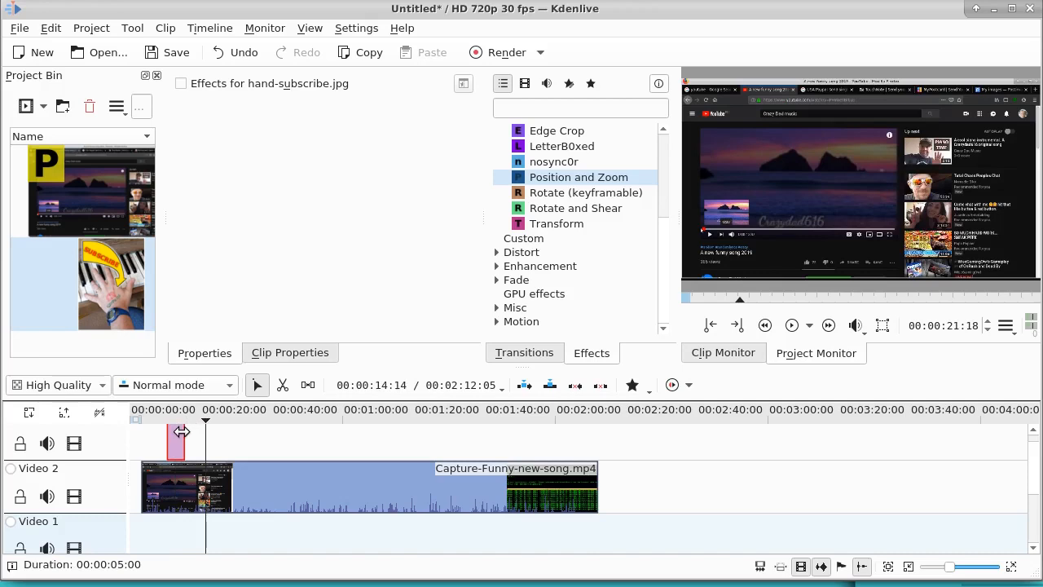
drag(187, 432, 559, 432)
drag(400, 449, 439, 451)
Step: Preview the image's entrance, add the Position and Zoom effect to hand-subscribe.jpg and set its size to 80%
click(161, 413)
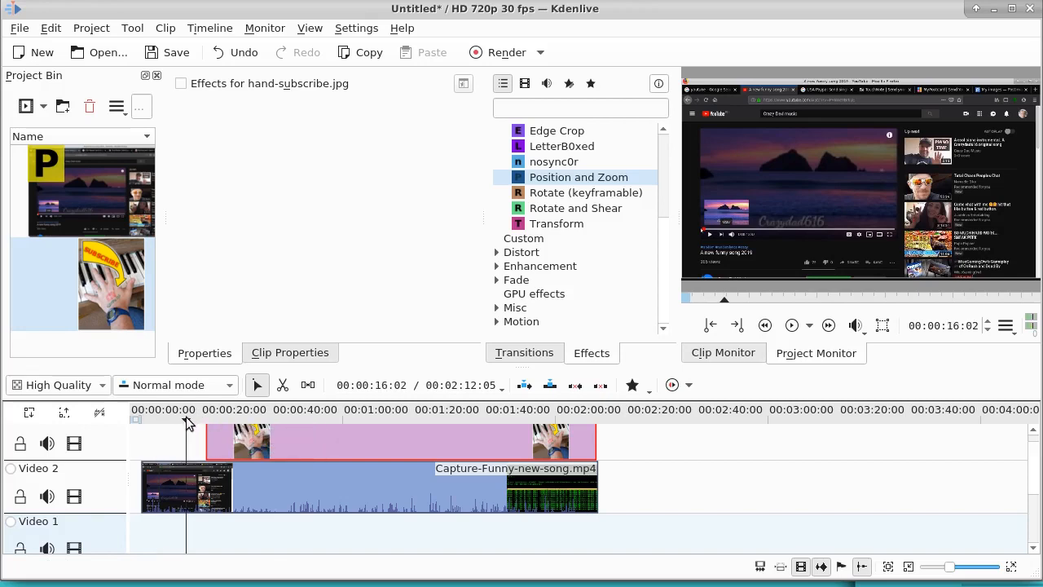
click(197, 420)
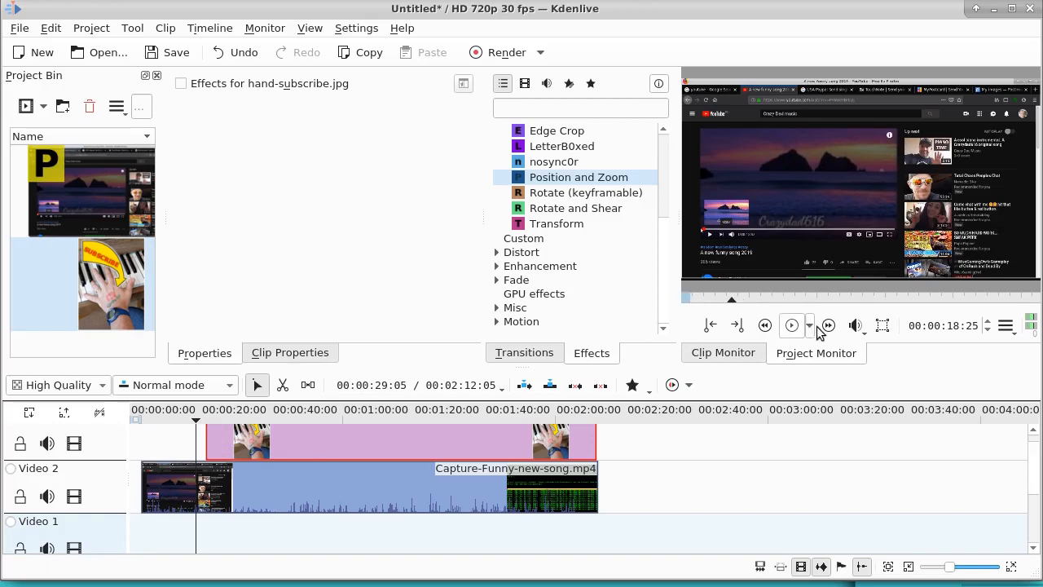
click(793, 327)
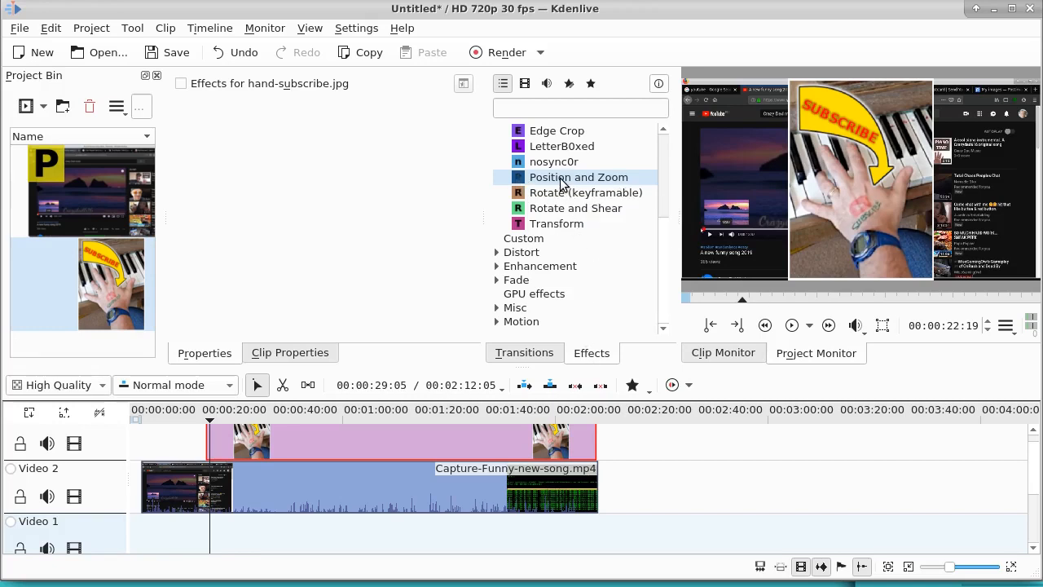
double_click(516, 185)
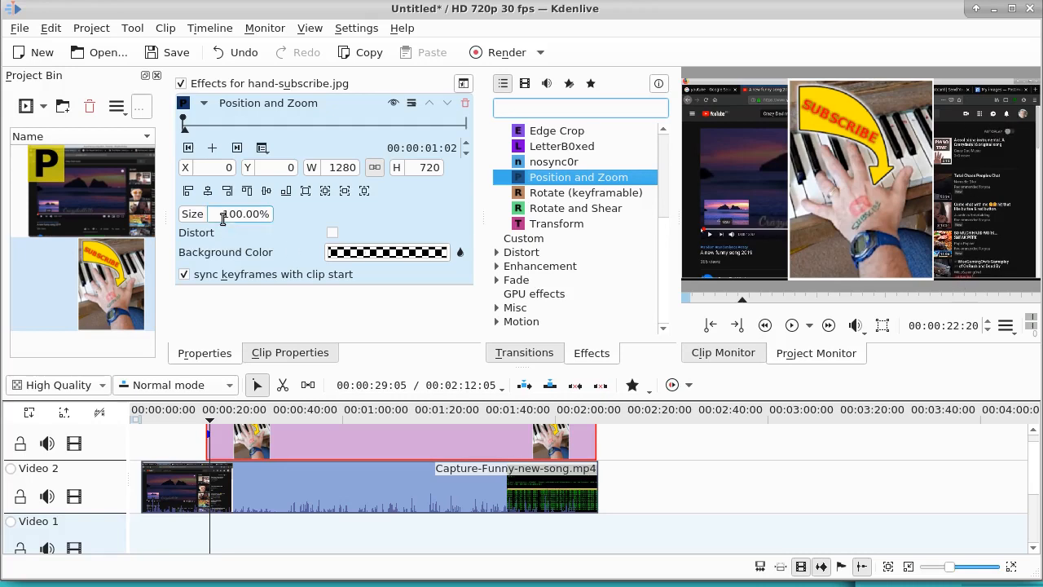
drag(225, 218, 239, 216)
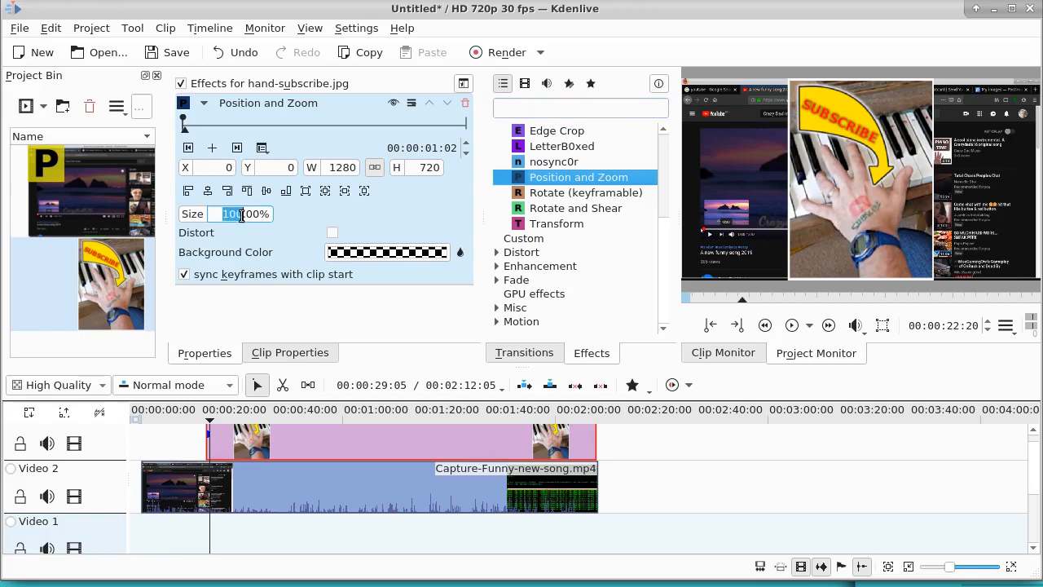
key(BackSpace)
text(8)
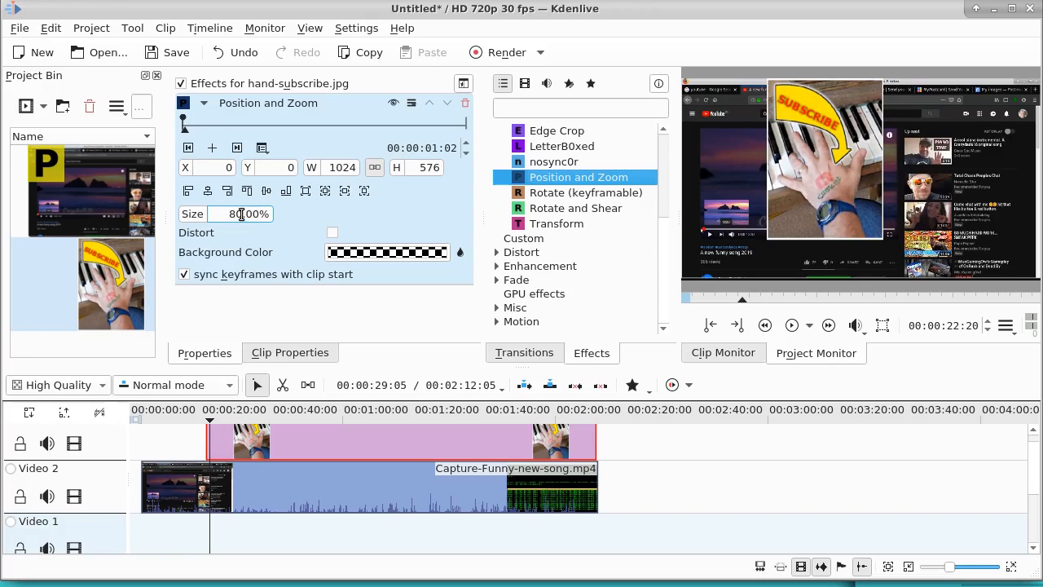
Step: Move the image over the suggested-videos column at about X 486, Y 131, and play the timeline to check the placement
click(882, 326)
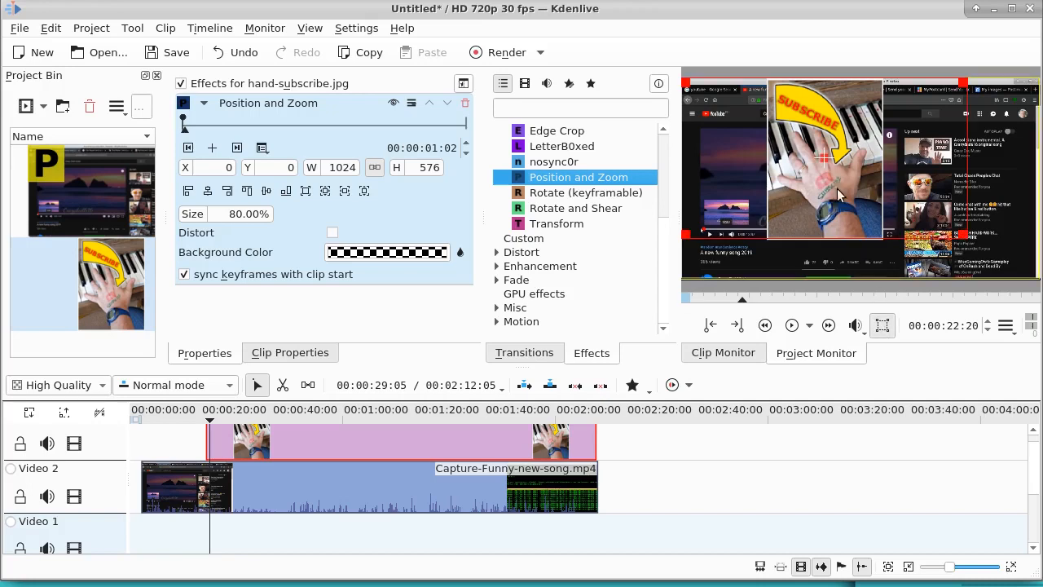
drag(824, 155, 960, 192)
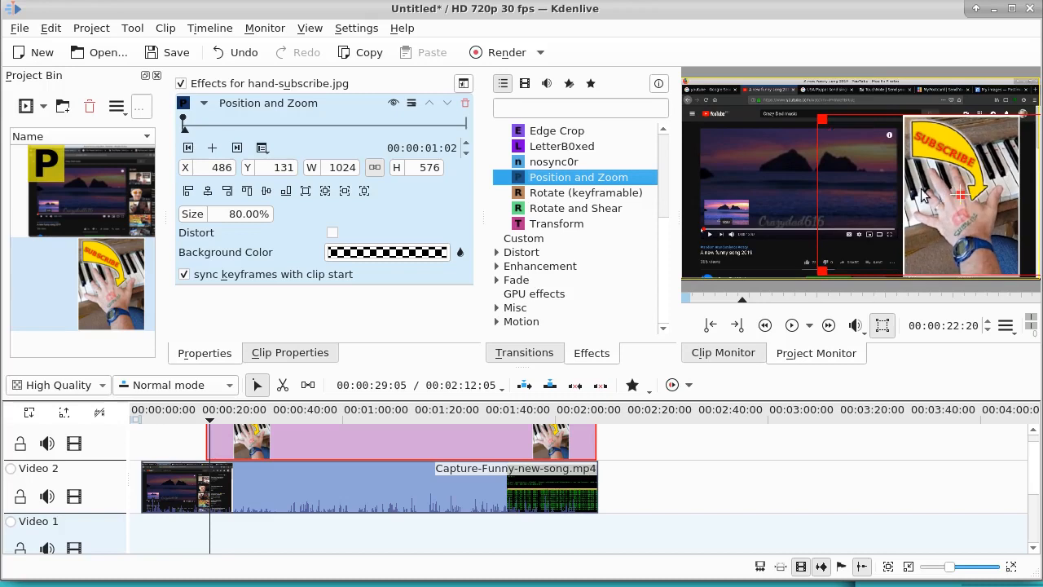
click(195, 420)
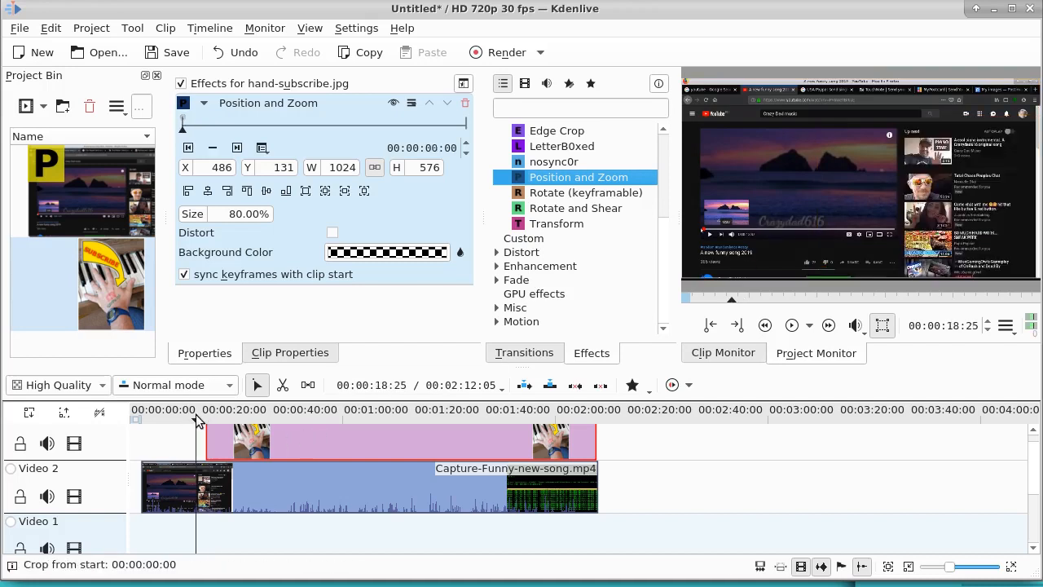
click(793, 325)
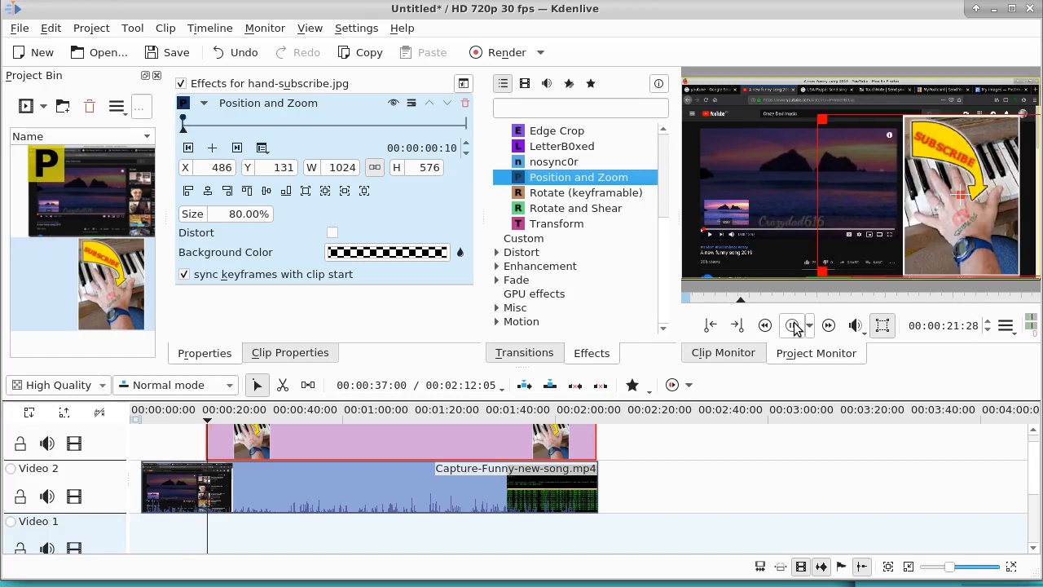
click(794, 325)
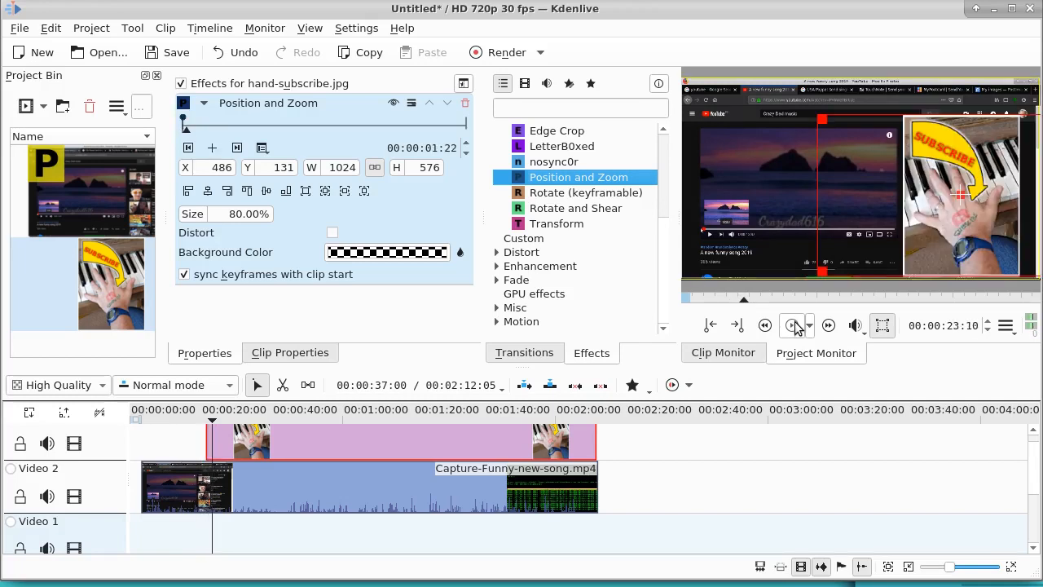
click(877, 328)
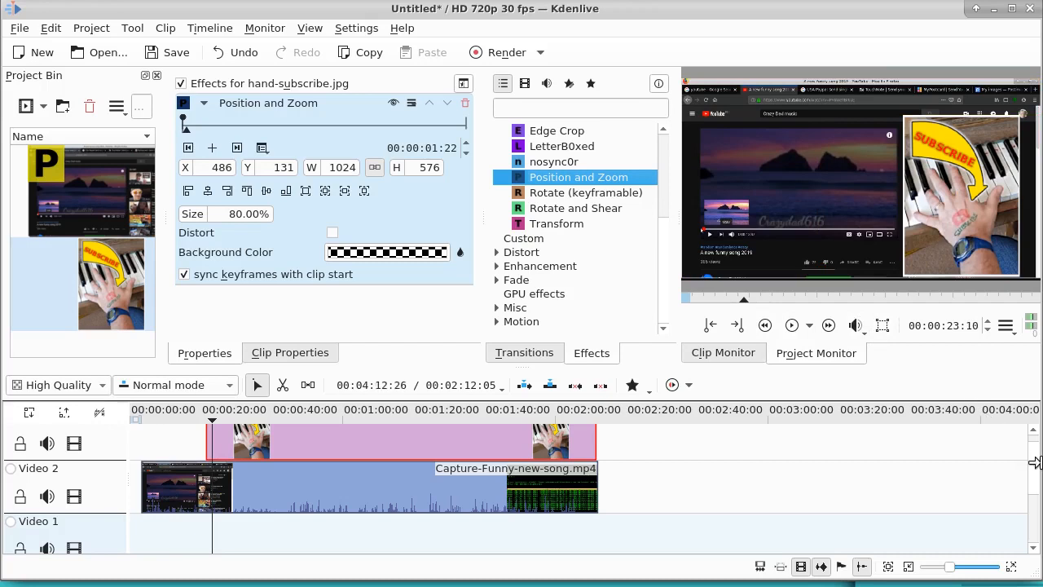
Step: Add a Fade from Black lasting 00:00:03:27 to the start of the hand-subscribe.jpg clip and preview it
drag(1036, 472, 1036, 456)
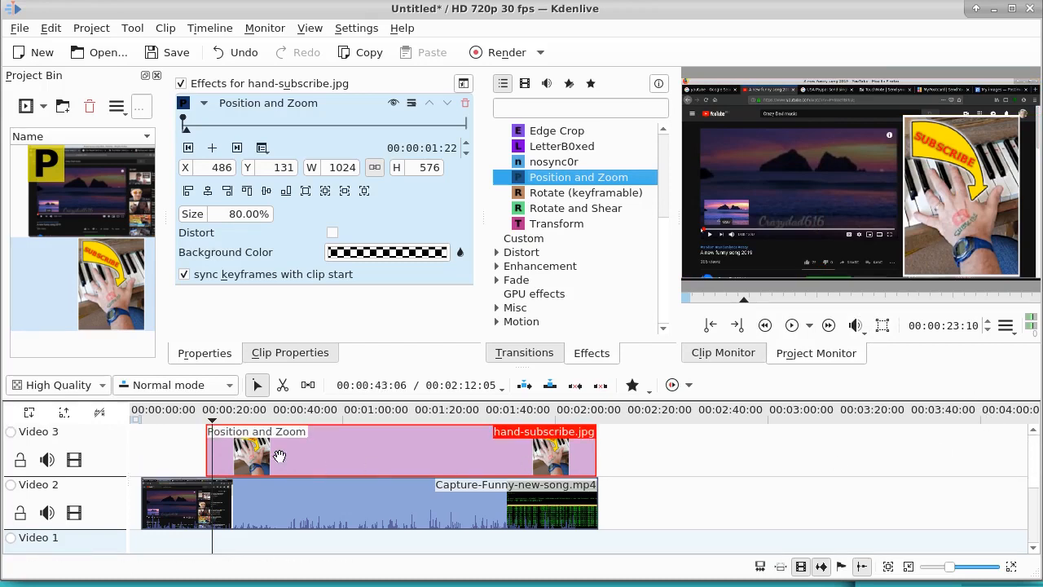
mouse_move(212, 432)
mouse_down()
mouse_move(221, 436)
mouse_move(215, 427)
mouse_up()
click(202, 419)
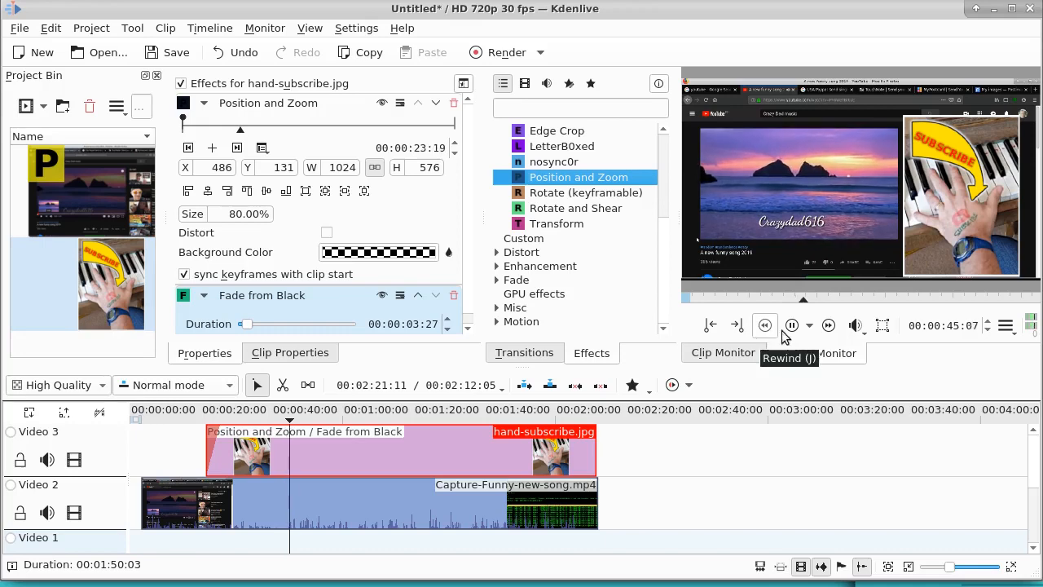
click(793, 326)
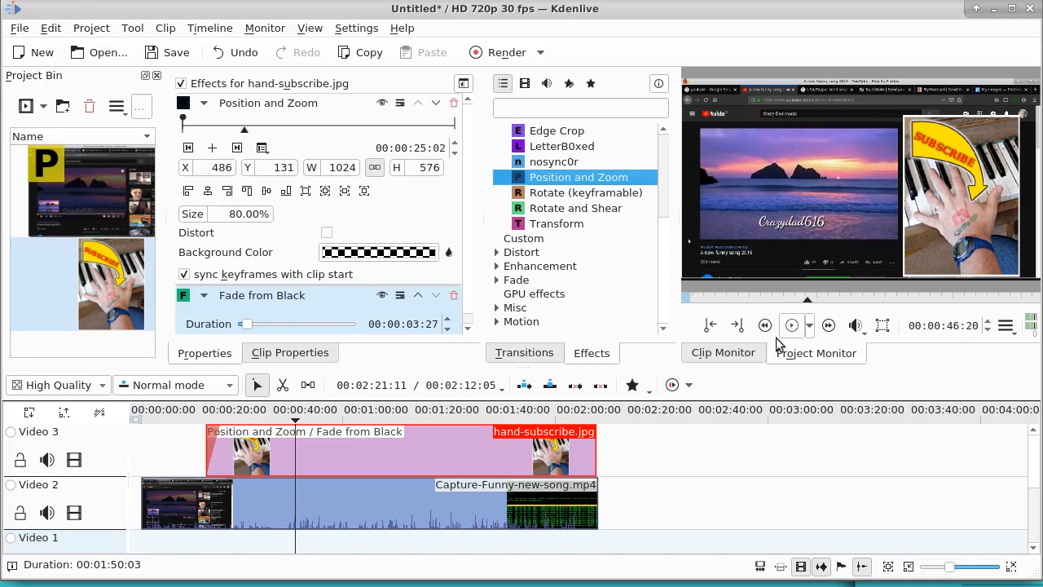
Step: Hide the Video 3 track and play the last seconds of the timeline to find where the unwanted terminal footage starts
click(75, 461)
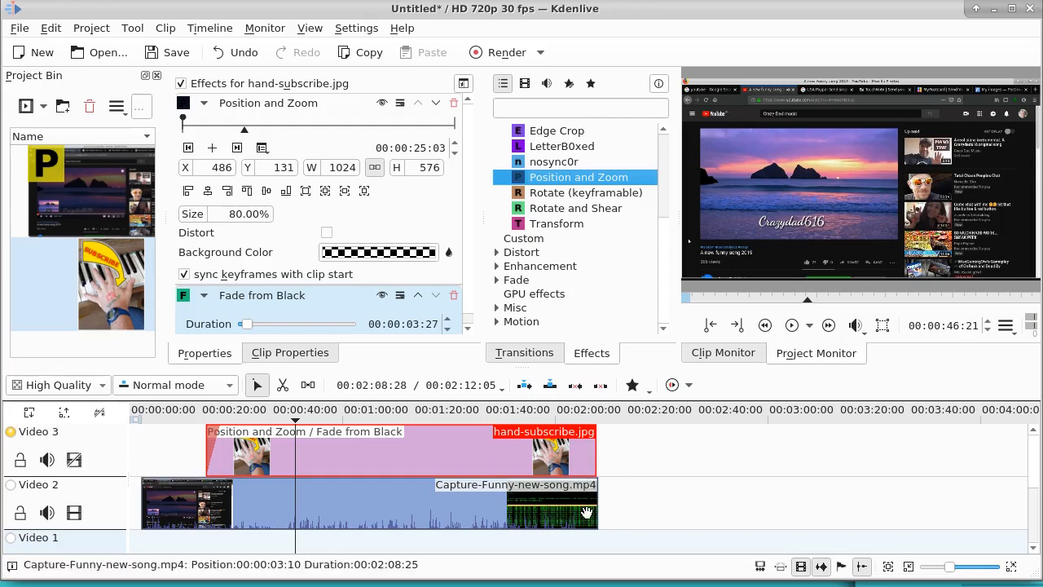
click(583, 418)
drag(584, 418, 593, 422)
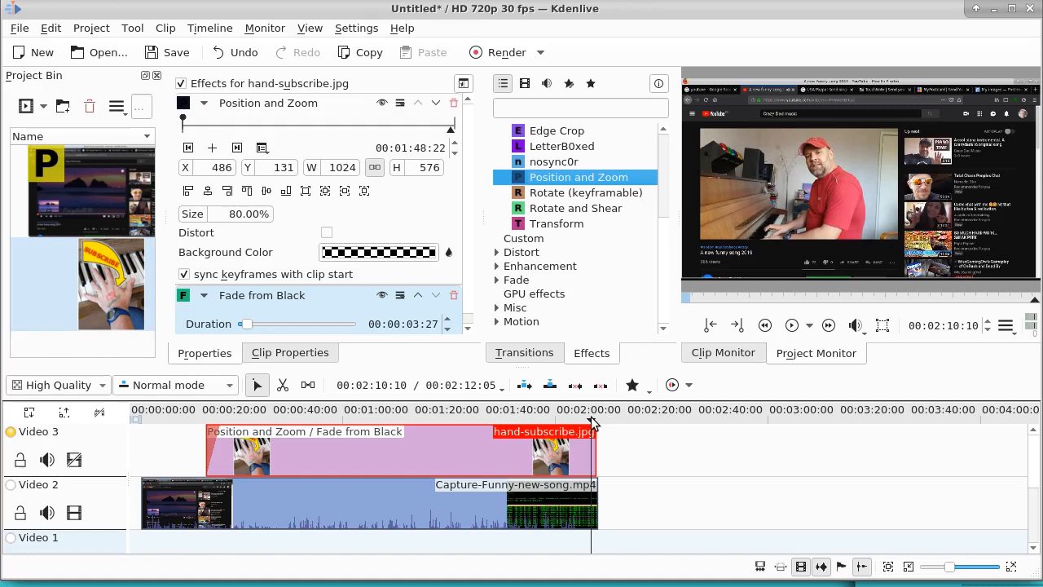
click(791, 330)
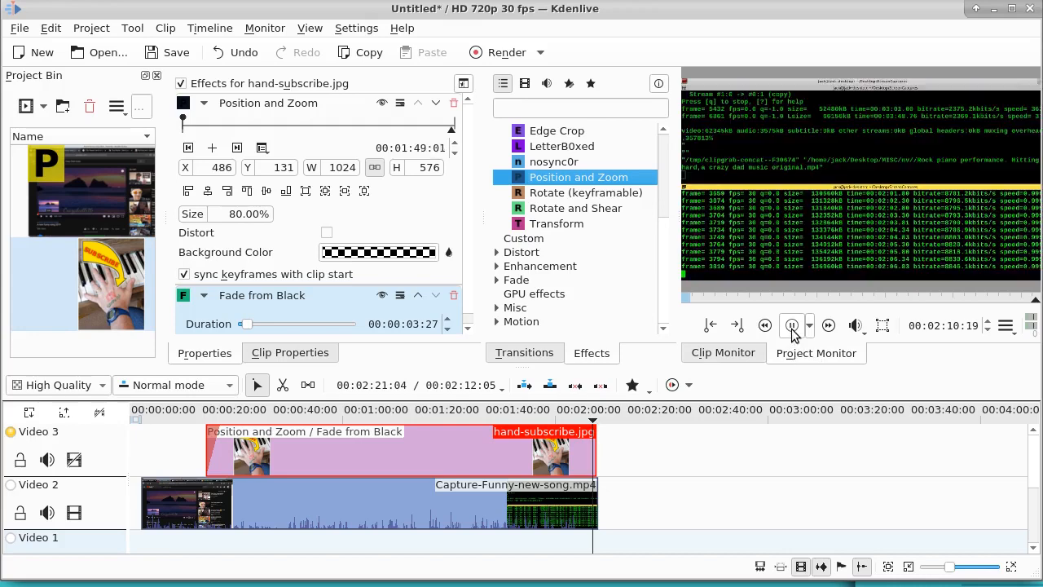
click(791, 330)
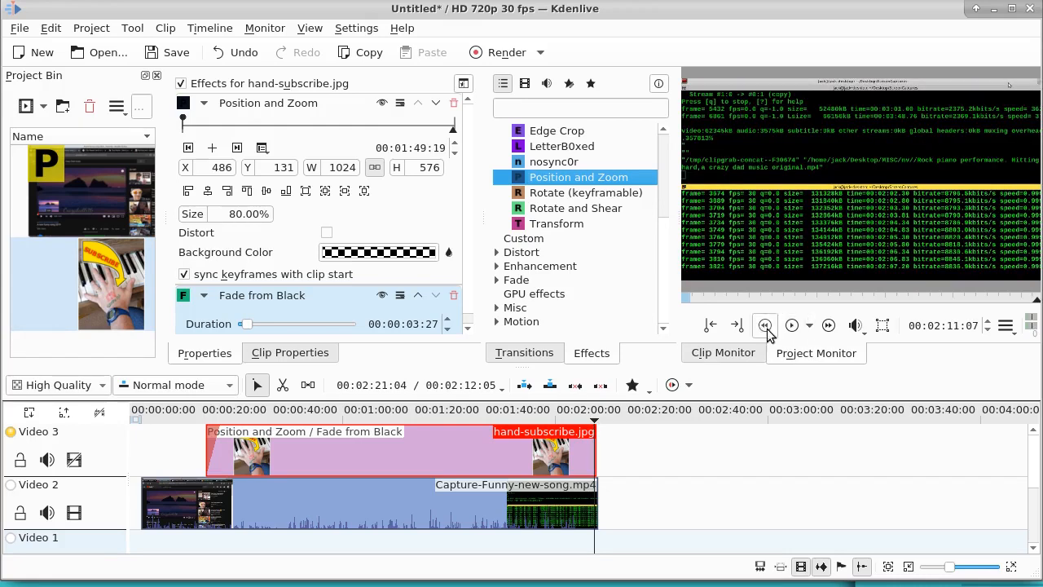
Step: Cut Capture-Funny-new-song.mp4 on Video 2 at 00:02:10:24 and delete the short piece after the cut
click(283, 387)
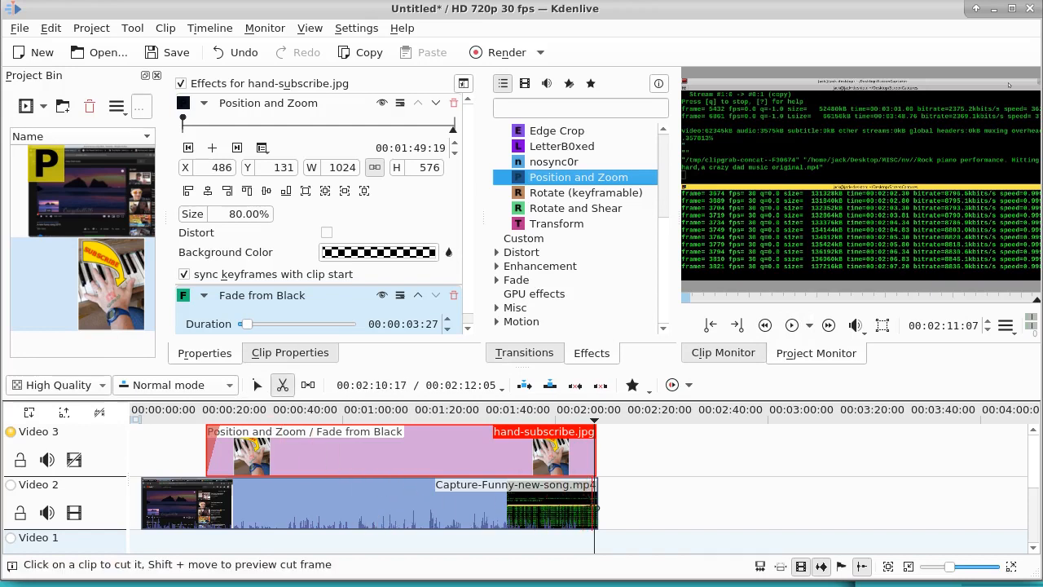
click(597, 508)
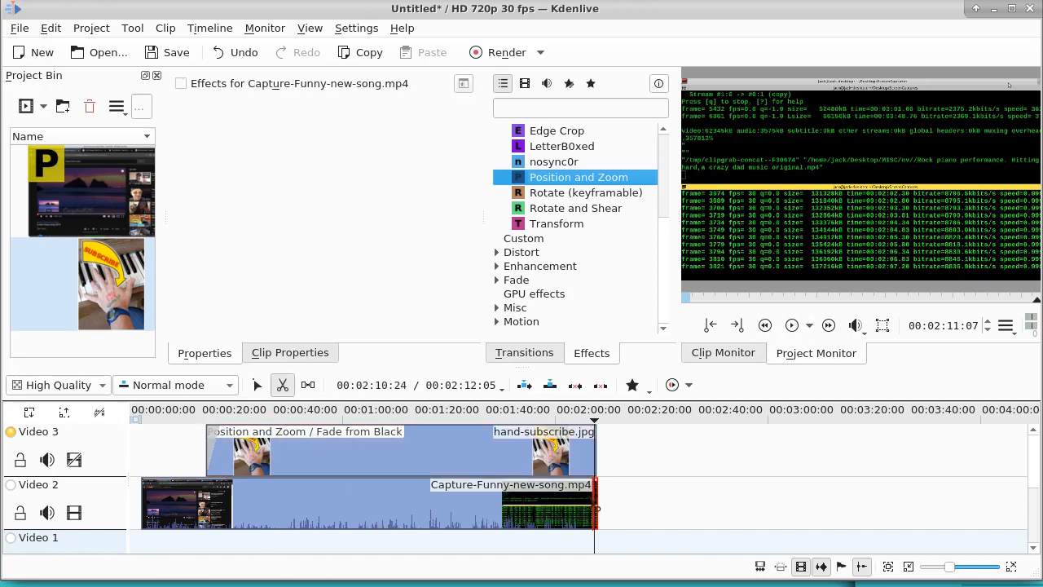
click(257, 384)
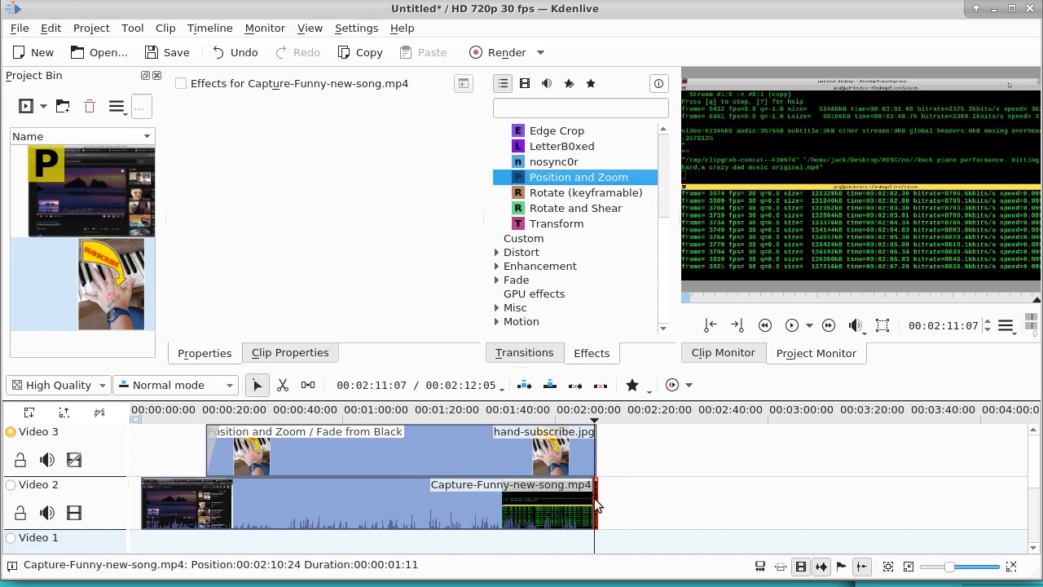
drag(596, 505, 593, 498)
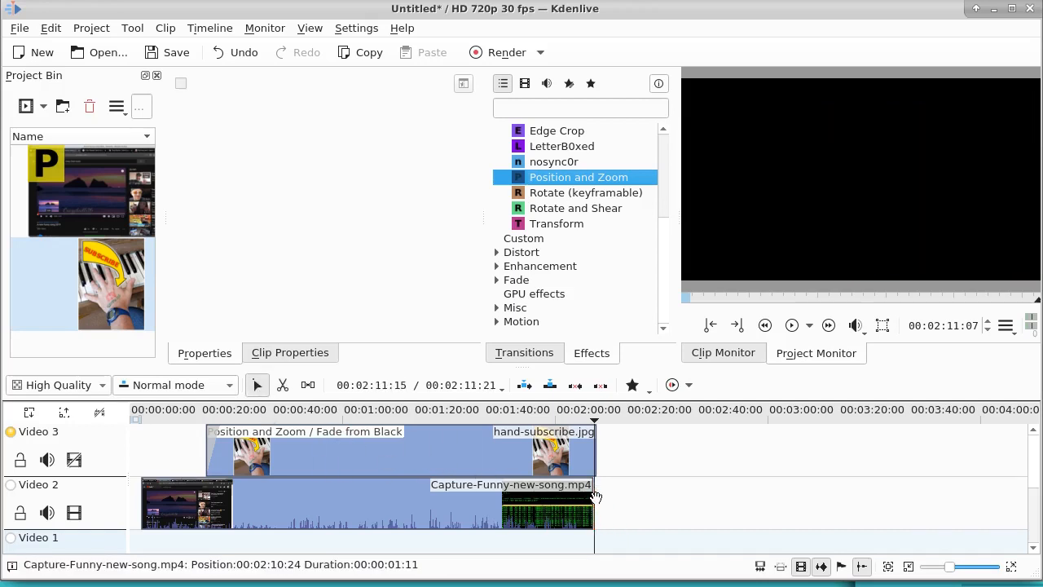
Step: Play the ending to check it, and shorten the hand-subscribe.jpg clip so it ends with the video at 00:02:10:24
click(582, 419)
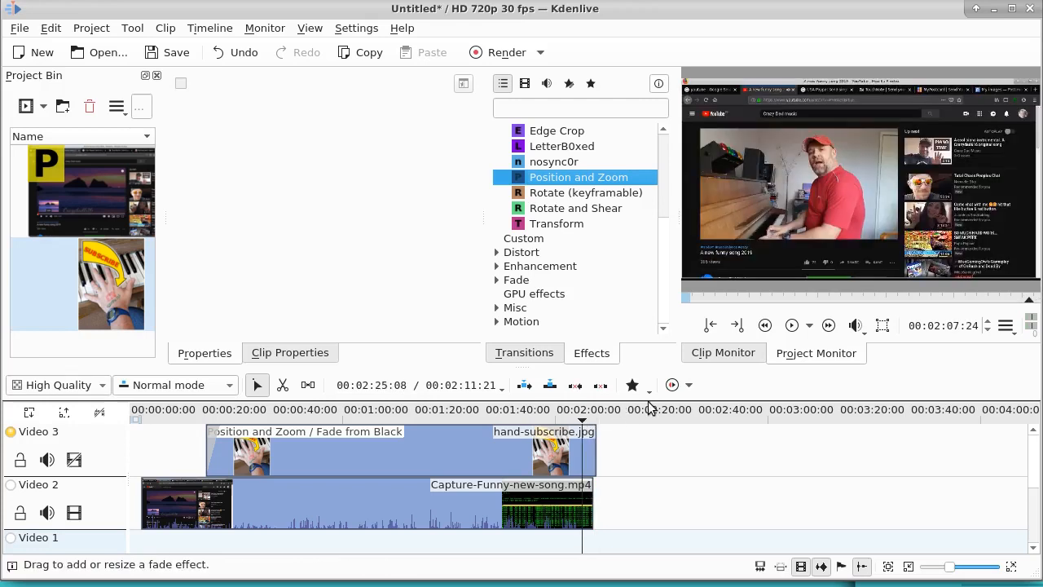
click(791, 325)
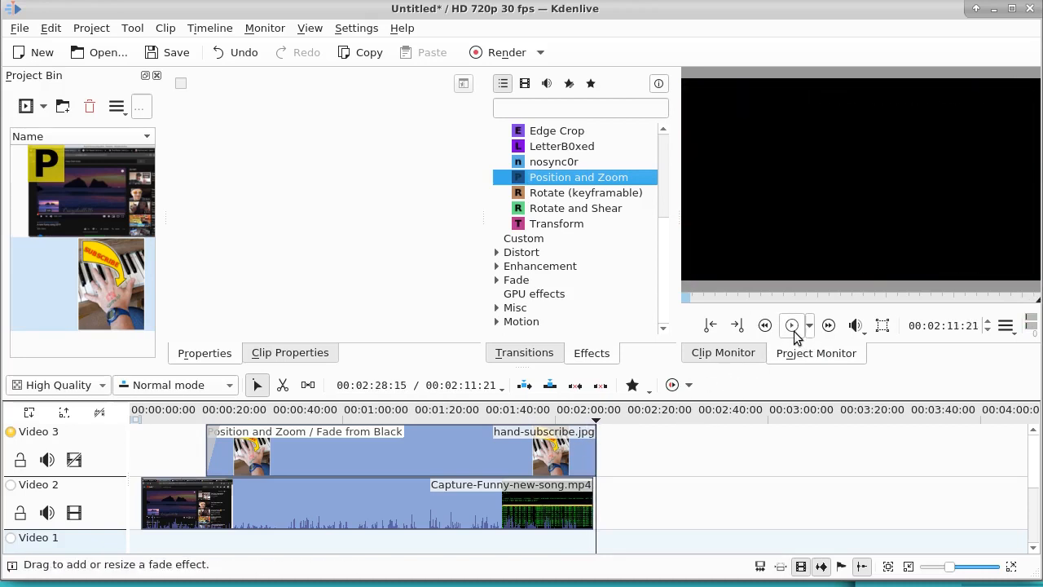
click(564, 448)
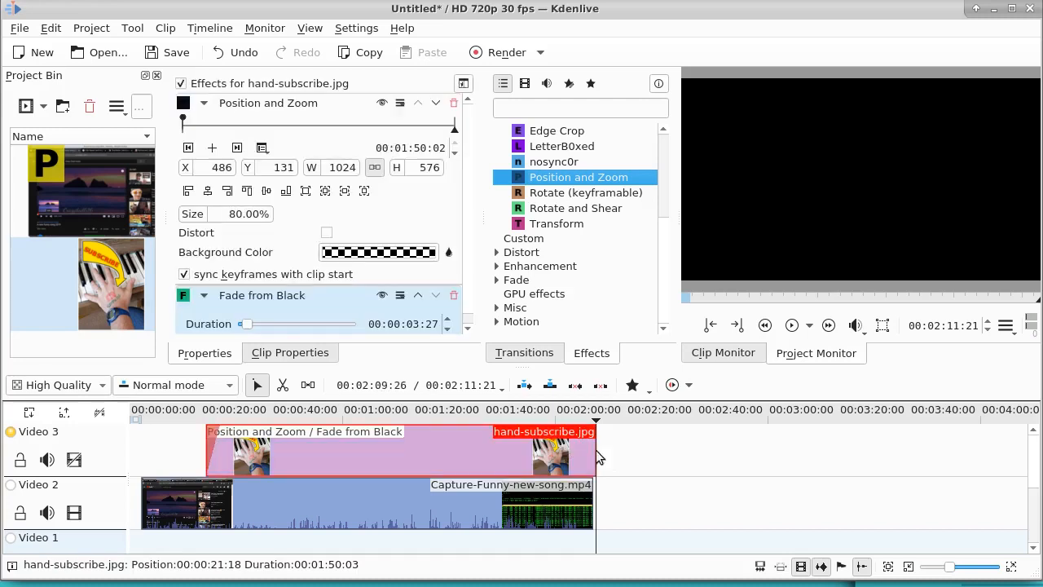
drag(594, 451, 593, 450)
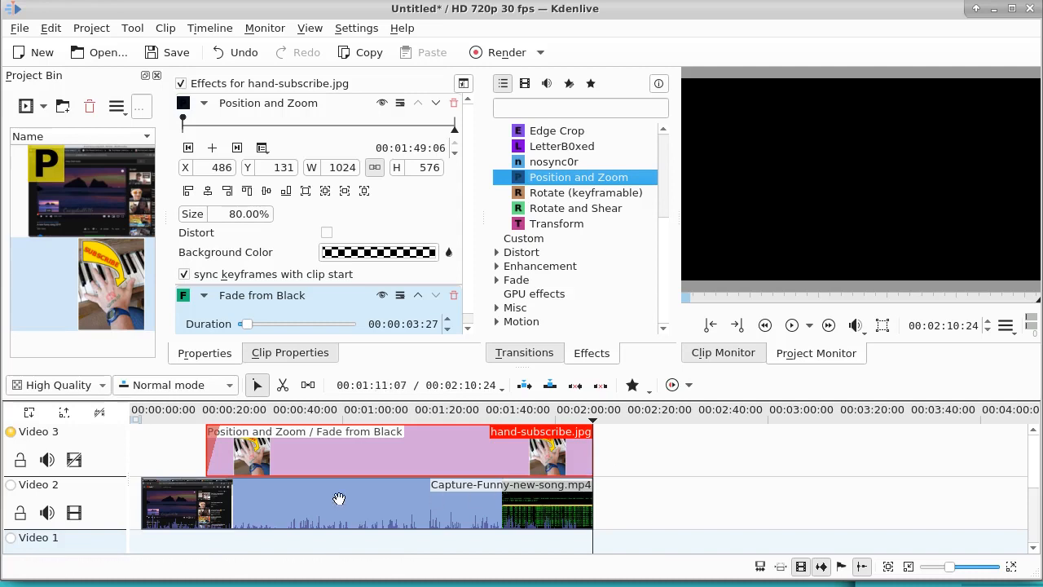
click(188, 430)
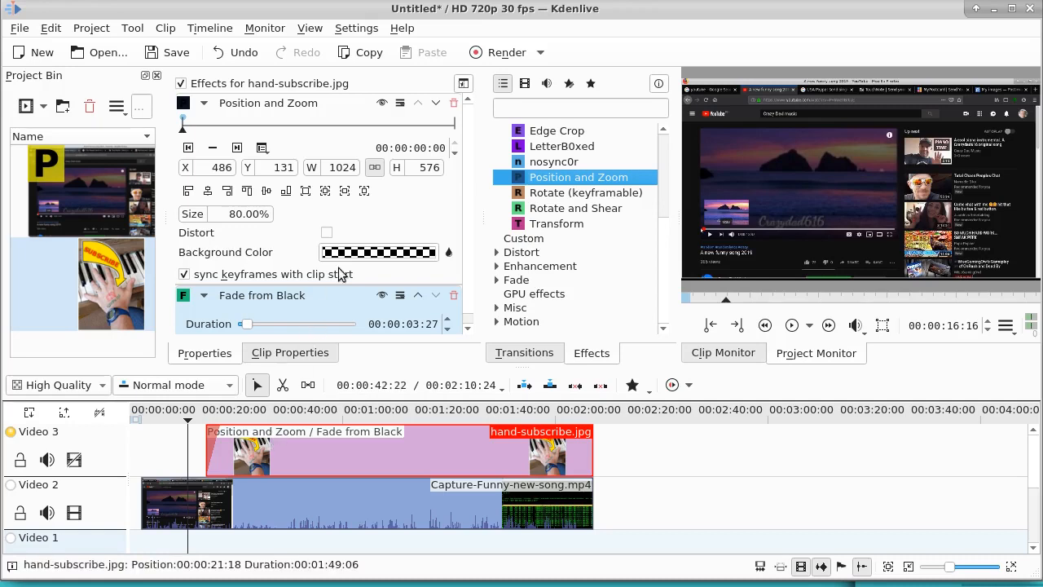
click(497, 53)
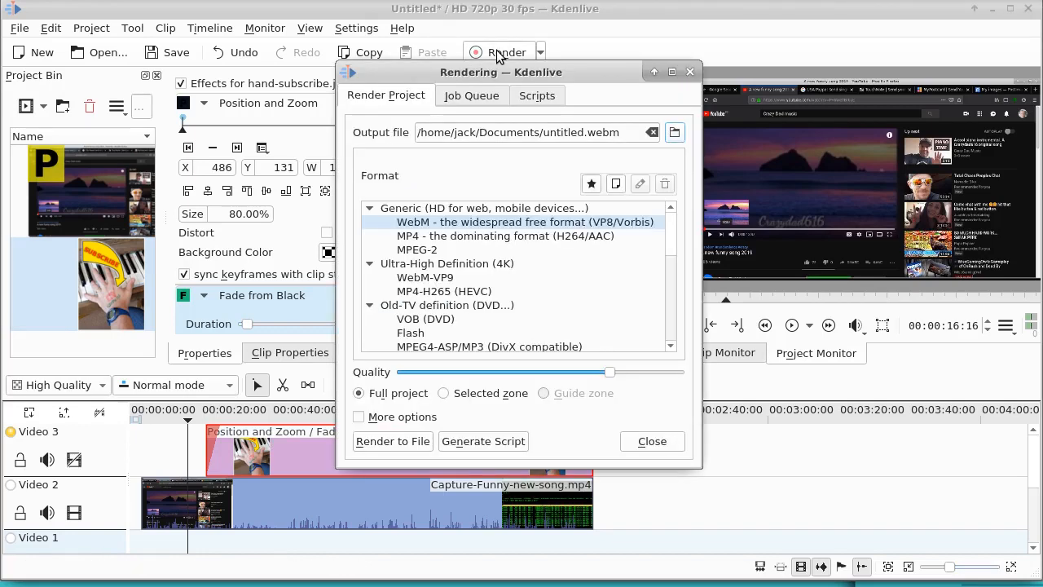
click(613, 34)
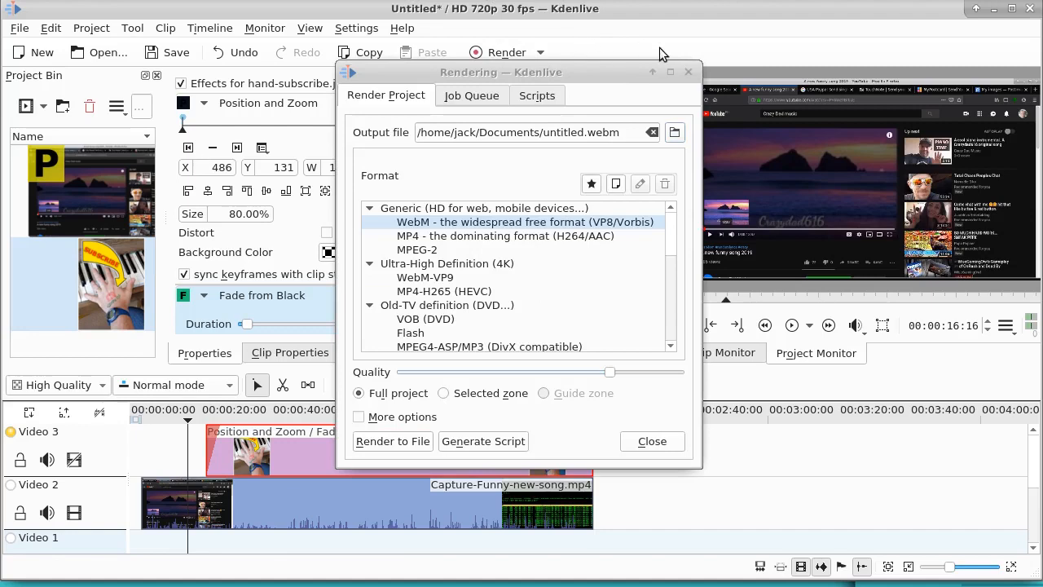
click(690, 73)
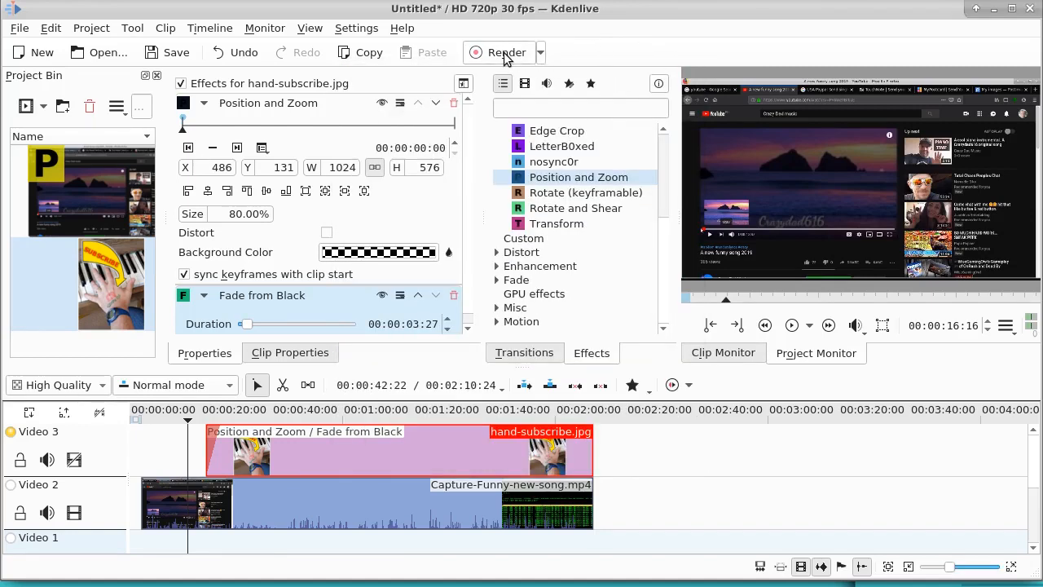
Step: Open the render settings, choose MP4 - the dominating format (H264/AAC), and look through the other available formats
click(503, 53)
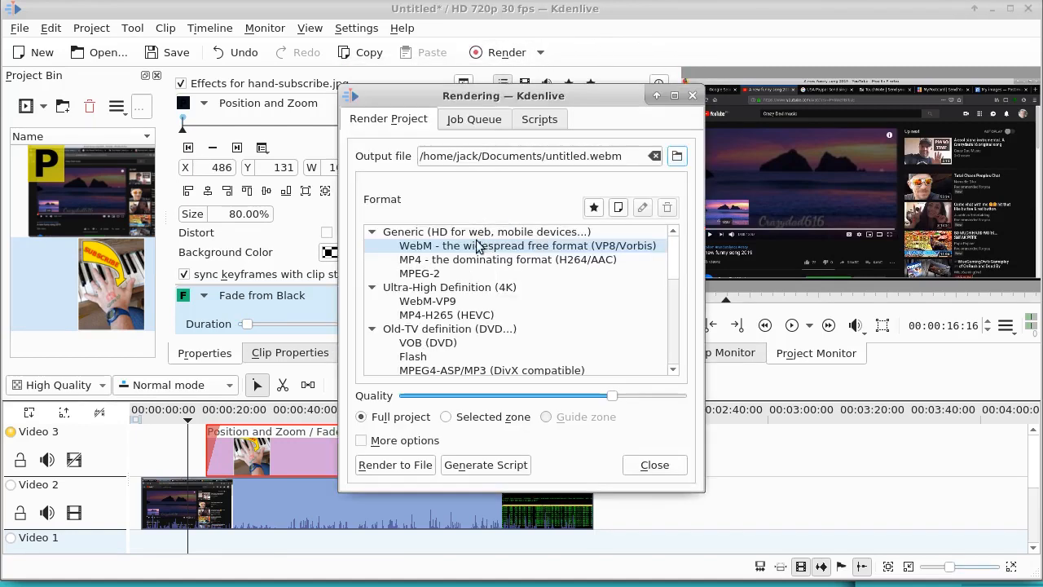
click(465, 261)
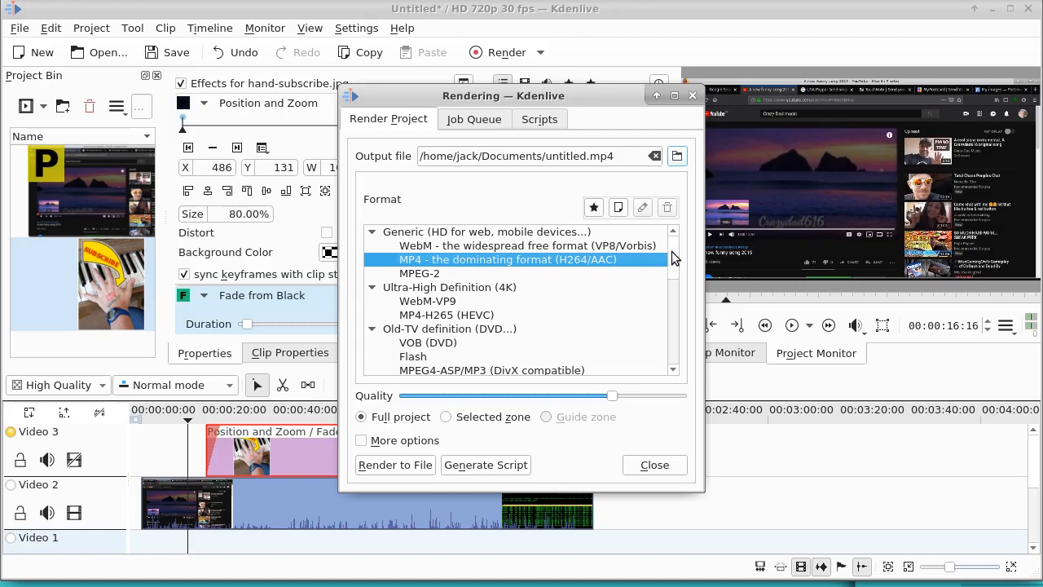
scroll(673, 261, down, 2)
scroll(673, 282, down, 5)
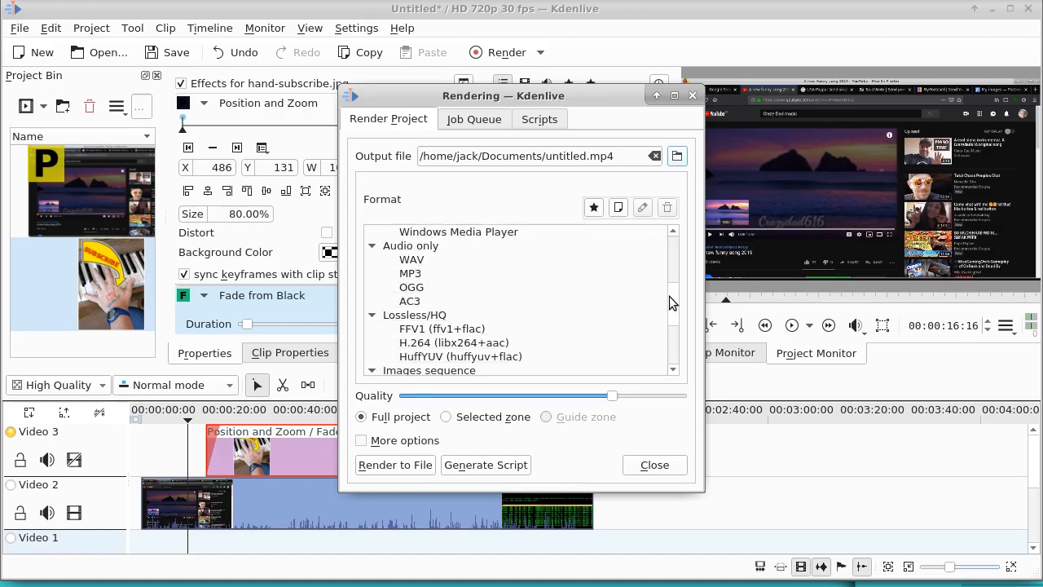
scroll(665, 356, up, 10)
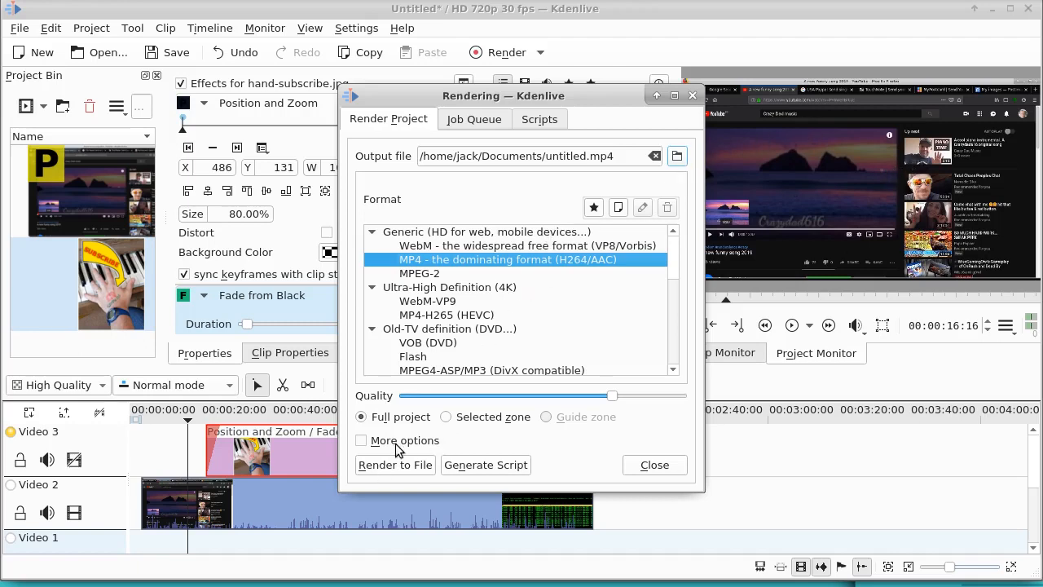
Step: Name the output file 1.mp4 in the Documents folder and render the full project to it
drag(545, 156, 590, 159)
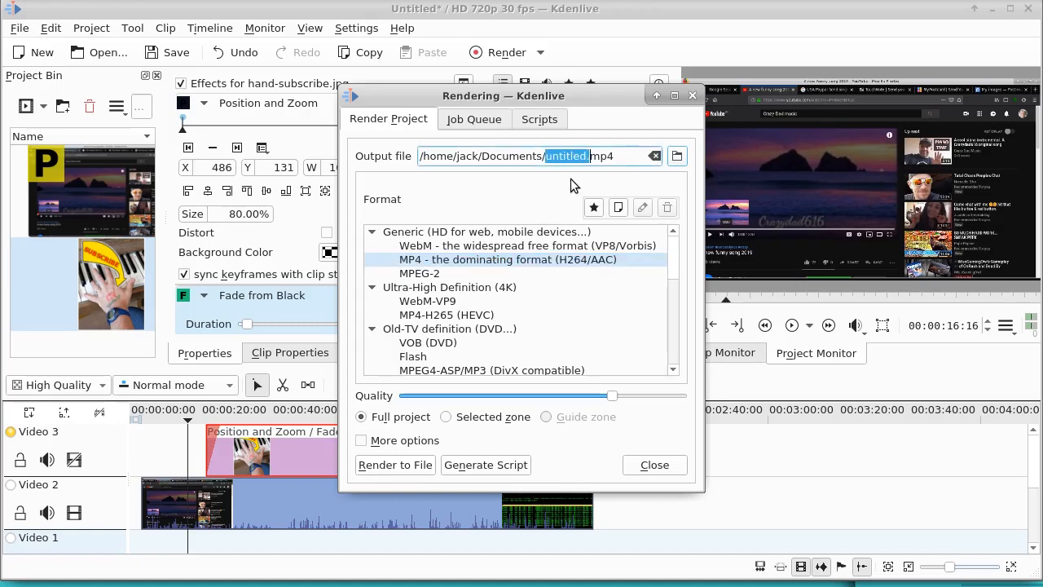
text(1.)
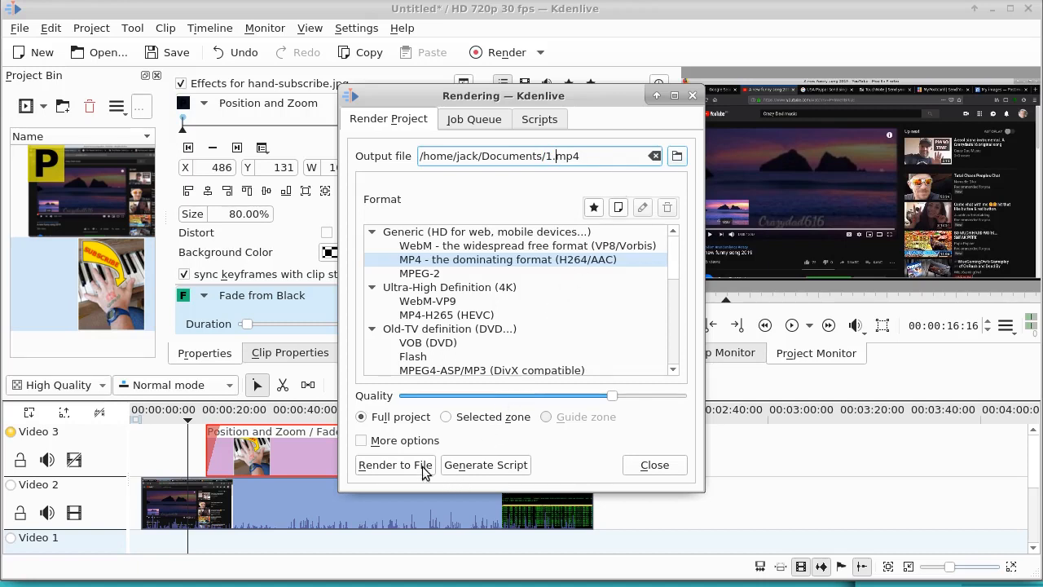
click(384, 471)
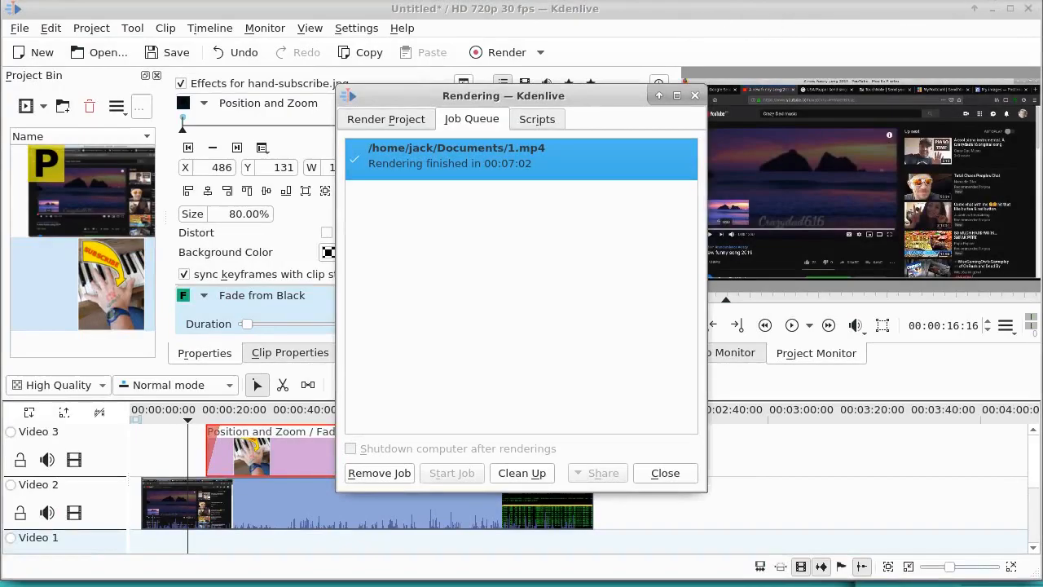
Step: Switch to the file manager's Documents folder and play the rendered 1.mp4 in VLC media player
click(994, 1)
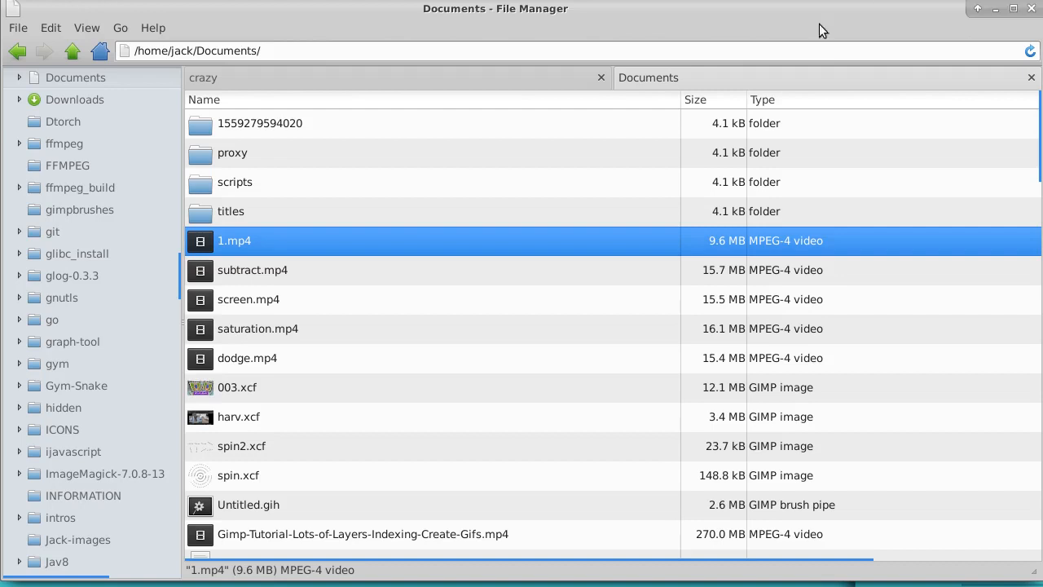
right_click(216, 244)
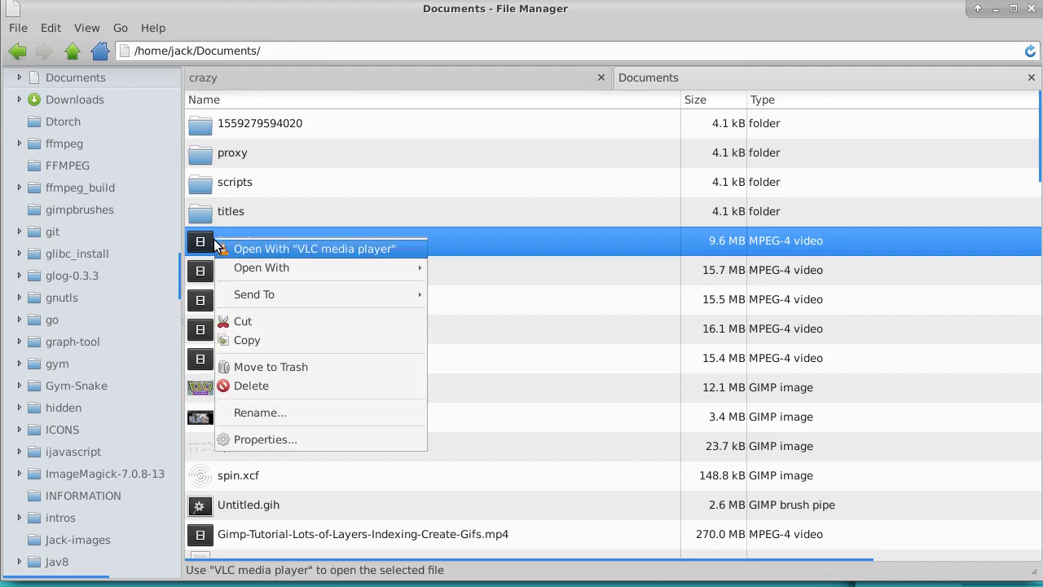
click(244, 245)
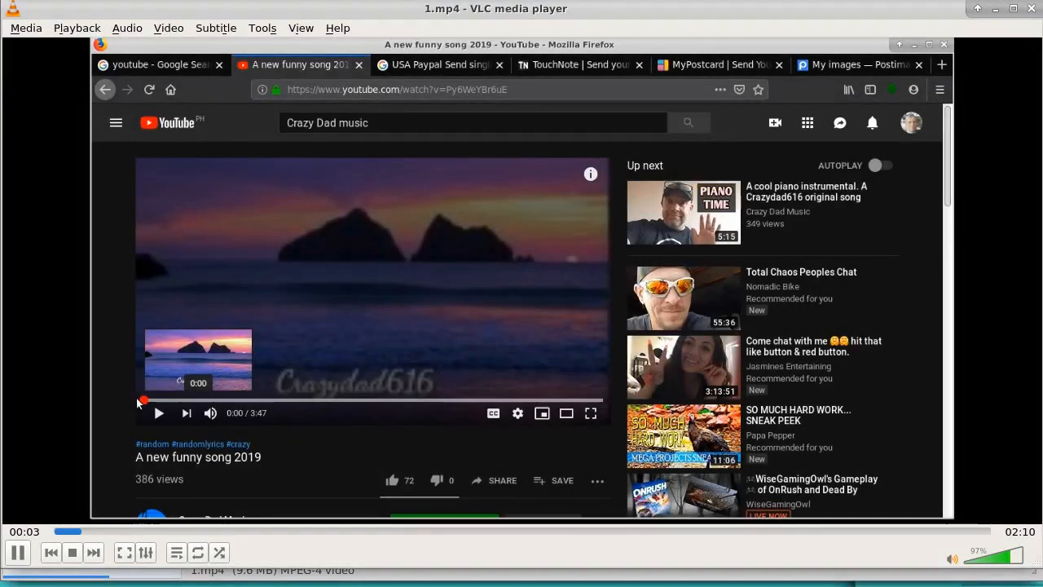